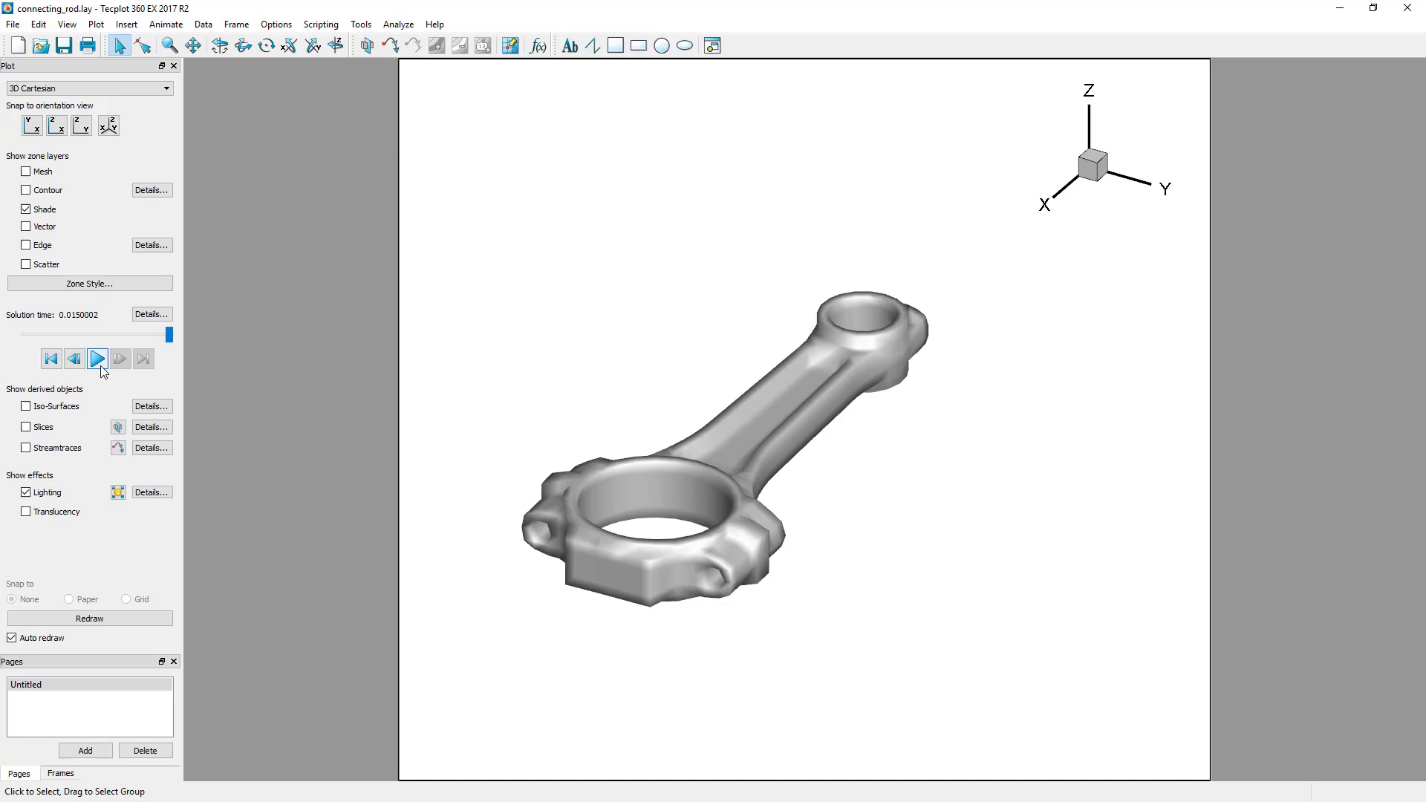
- Compute maxStress as IF Von Mises Stress exceeds 402 then 1, else 0
{"action": "left_click", "coordinate": [97, 359]}
{"action": "left_click", "coordinate": [204, 23]}
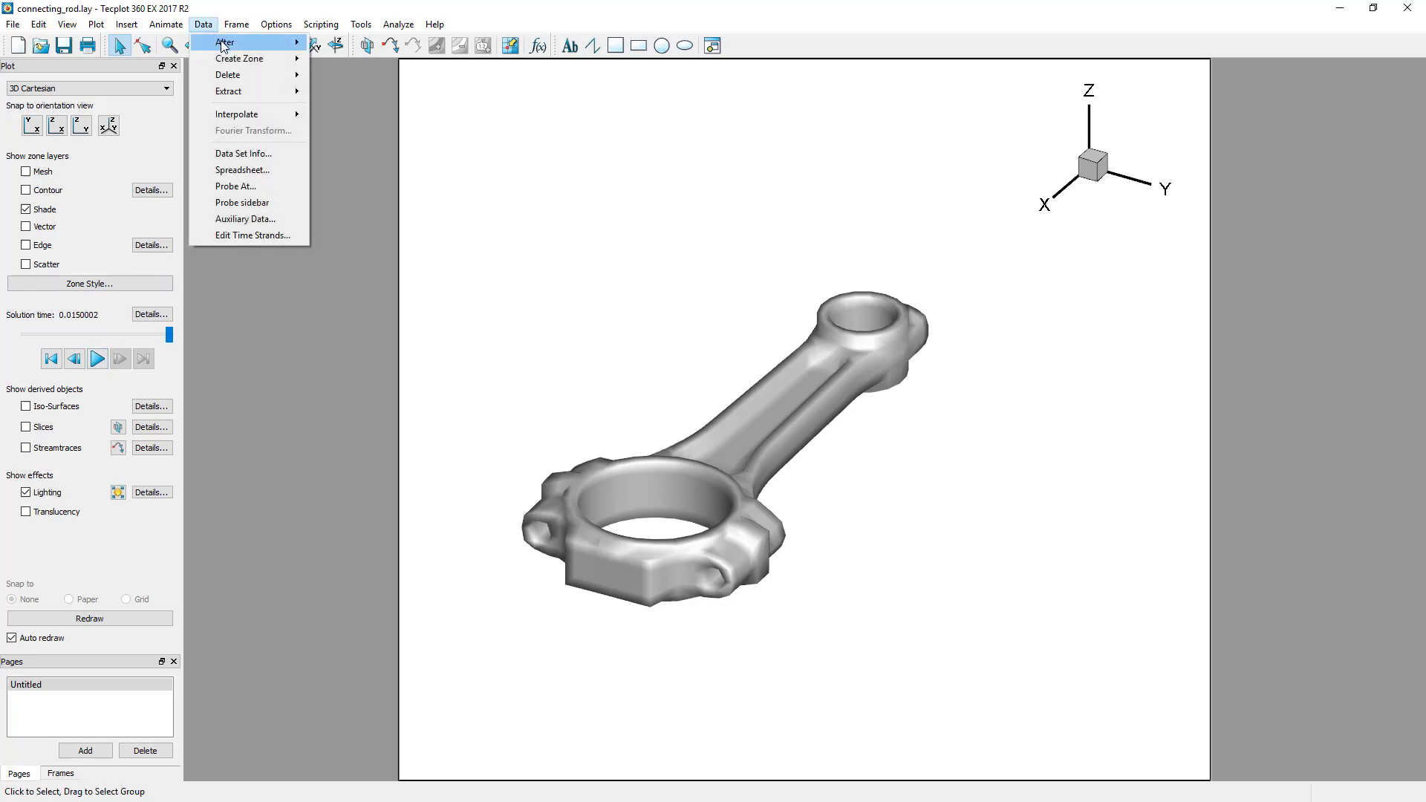
{"action": "left_click", "coordinate": [321, 44]}
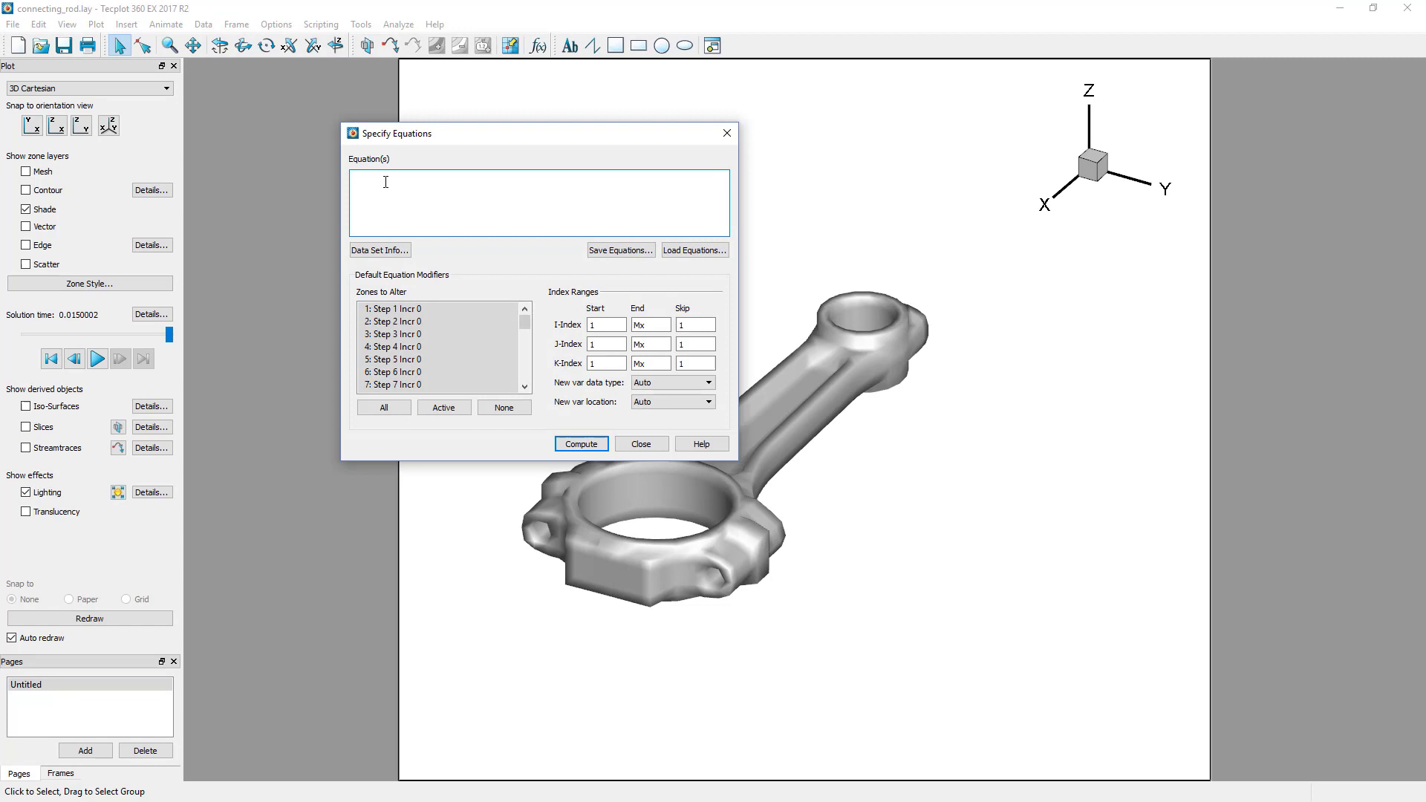
{"action": "type", "text": "{maxStress} = IF ({Von Mises Stress}>402, 1, 0)"}
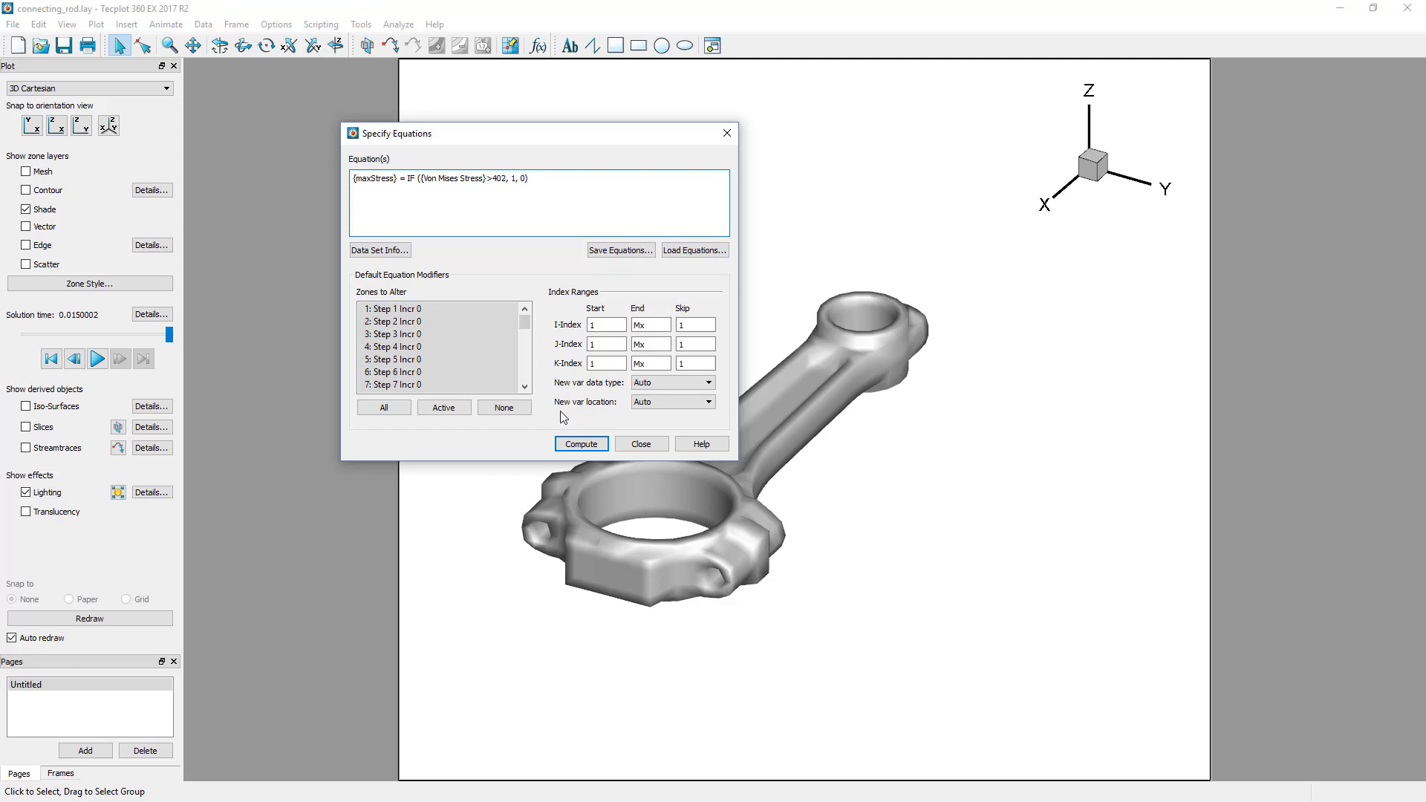
{"action": "left_click", "coordinate": [579, 444]}
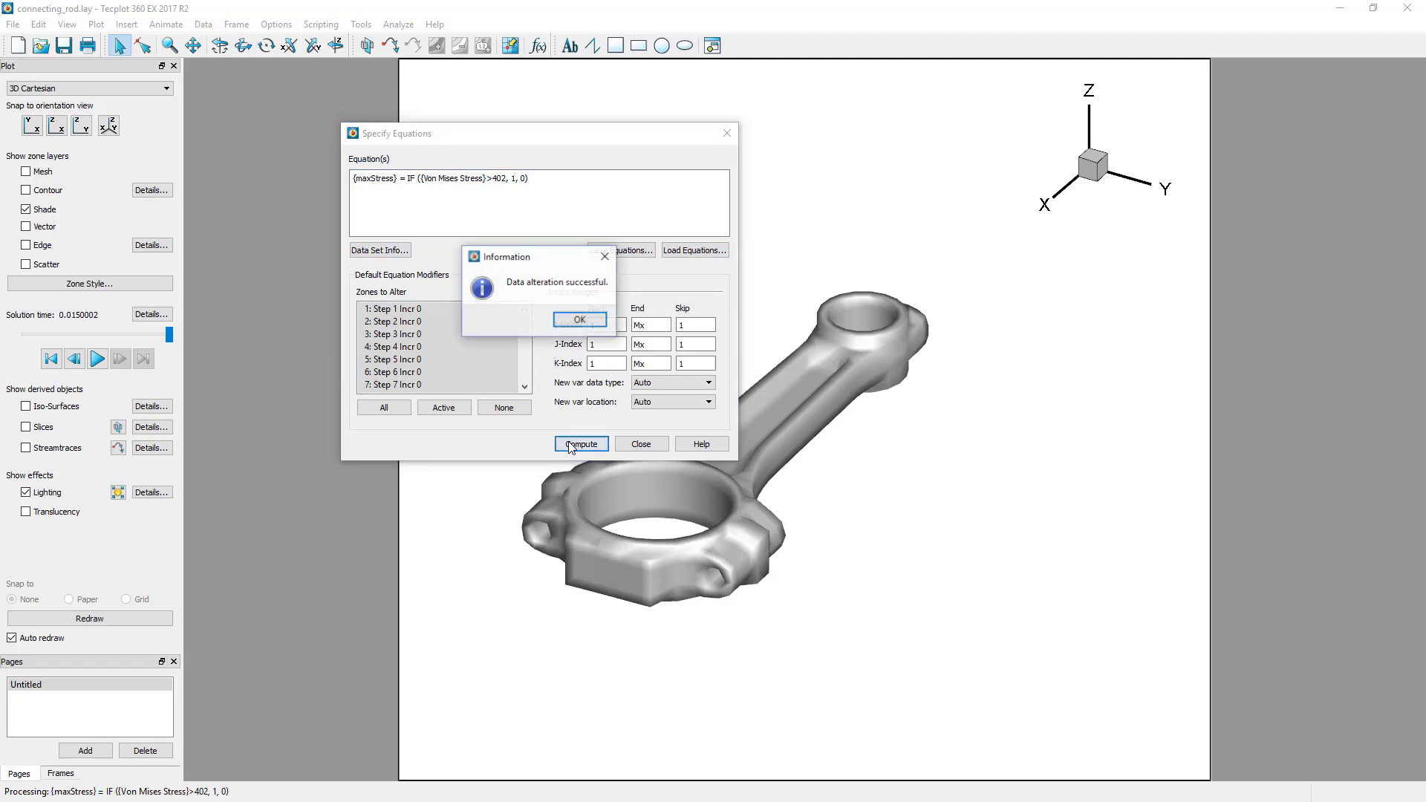
{"action": "left_click", "coordinate": [578, 323]}
{"action": "left_click", "coordinate": [641, 444]}
- Contour the rod by variable 34: maxStress, turn Contour on, and play the animation
{"action": "left_click", "coordinate": [151, 189]}
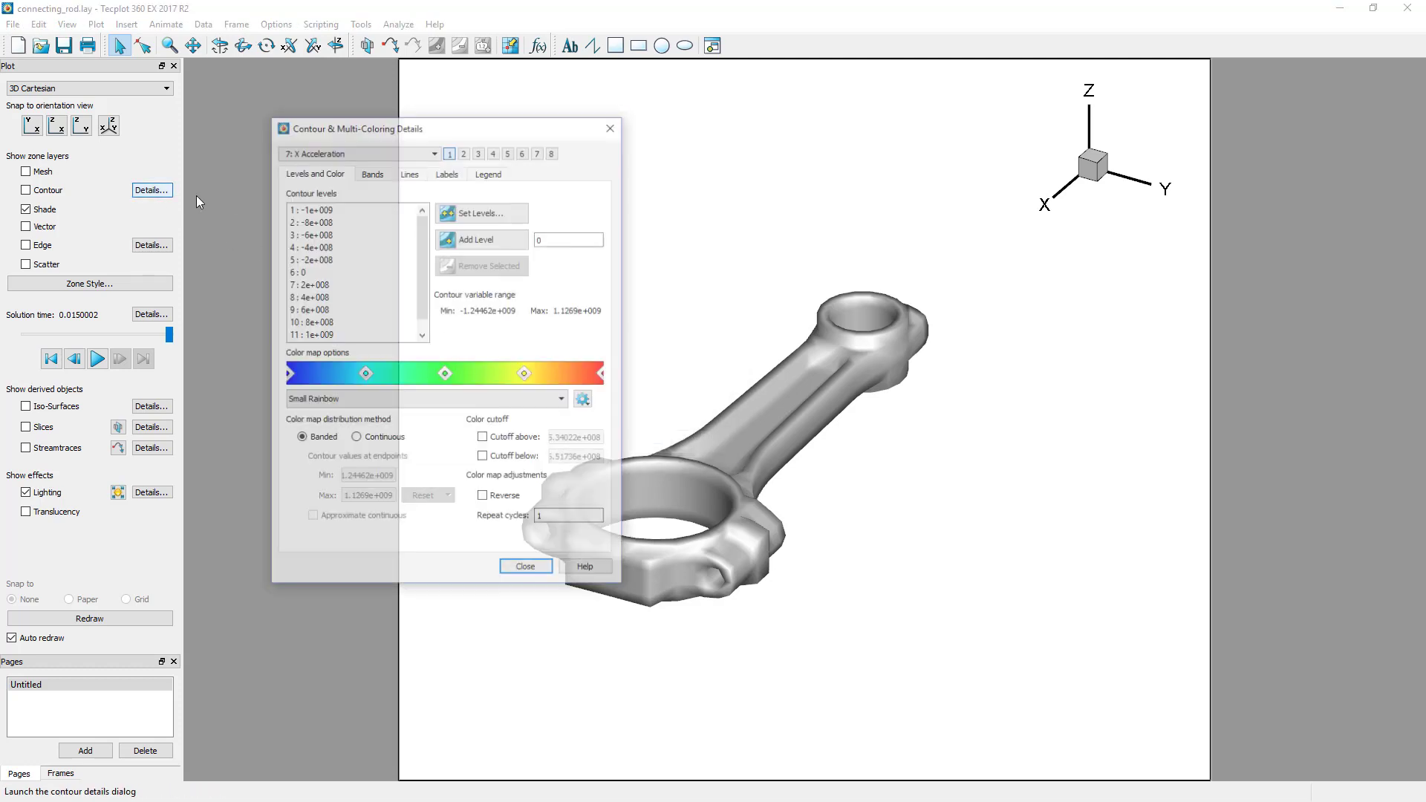
{"action": "left_click", "coordinate": [335, 151]}
{"action": "scroll", "coordinate": [354, 234], "scroll_direction": "down", "scroll_amount": 4}
{"action": "scroll", "coordinate": [351, 247], "scroll_direction": "down", "scroll_amount": 4}
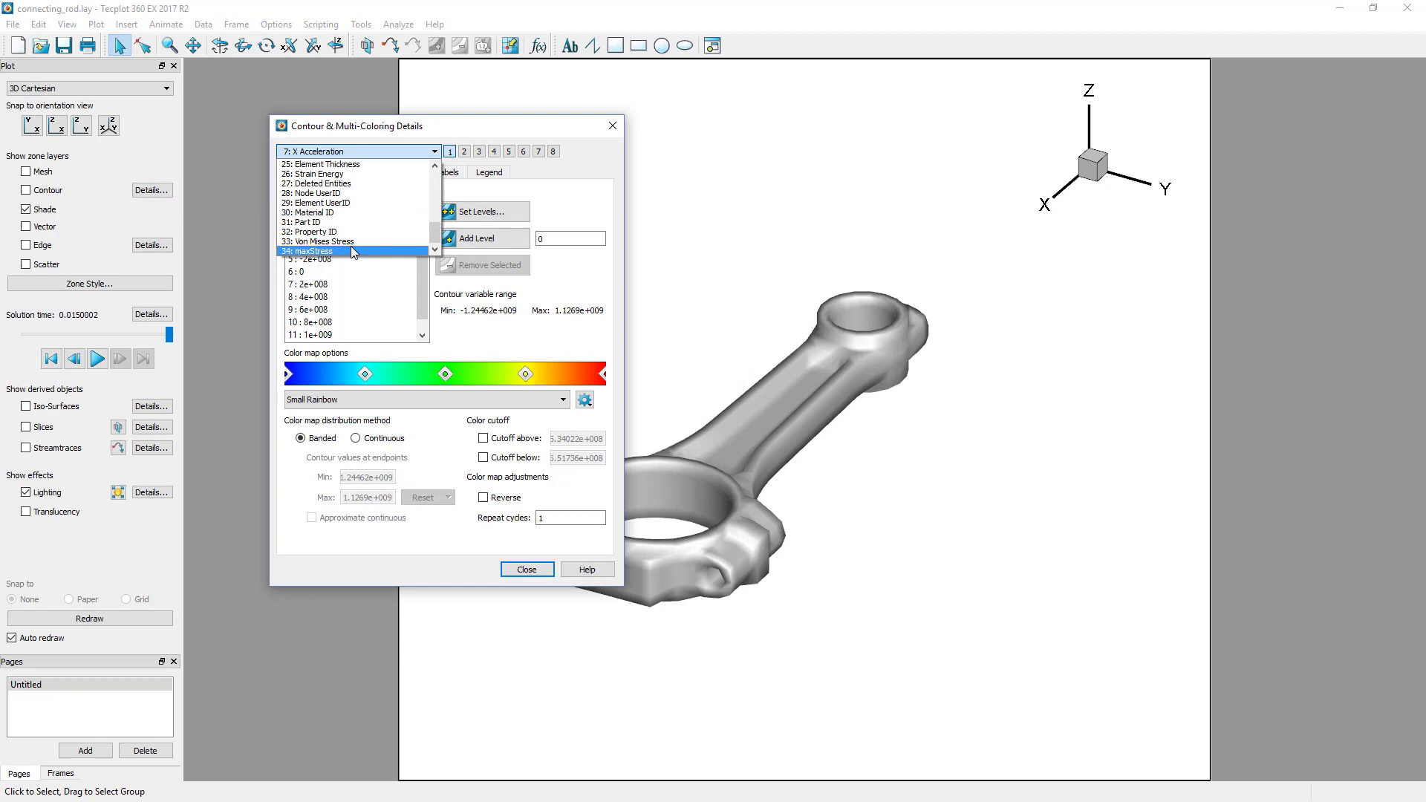
{"action": "left_click", "coordinate": [352, 250]}
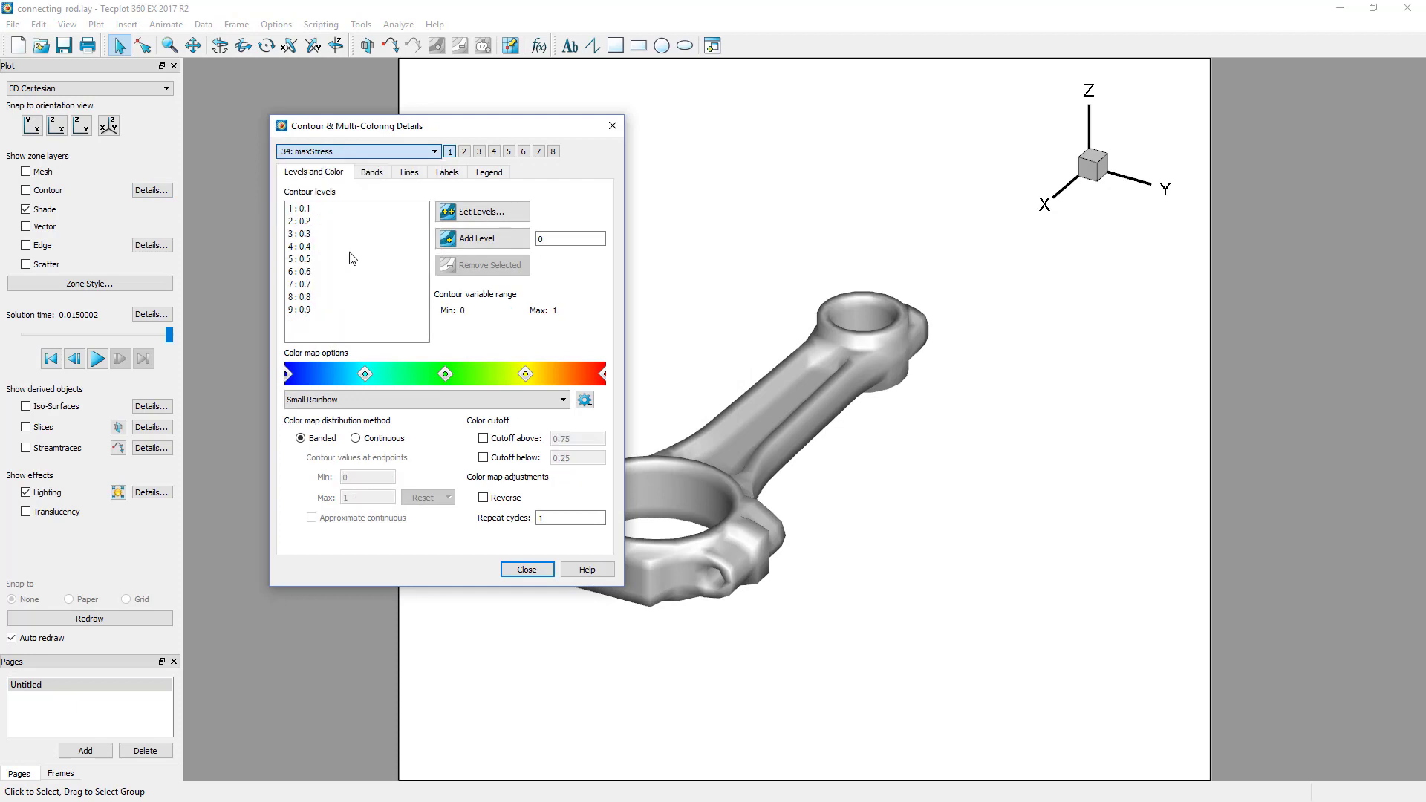
{"action": "left_click", "coordinate": [542, 572]}
{"action": "left_click", "coordinate": [45, 192]}
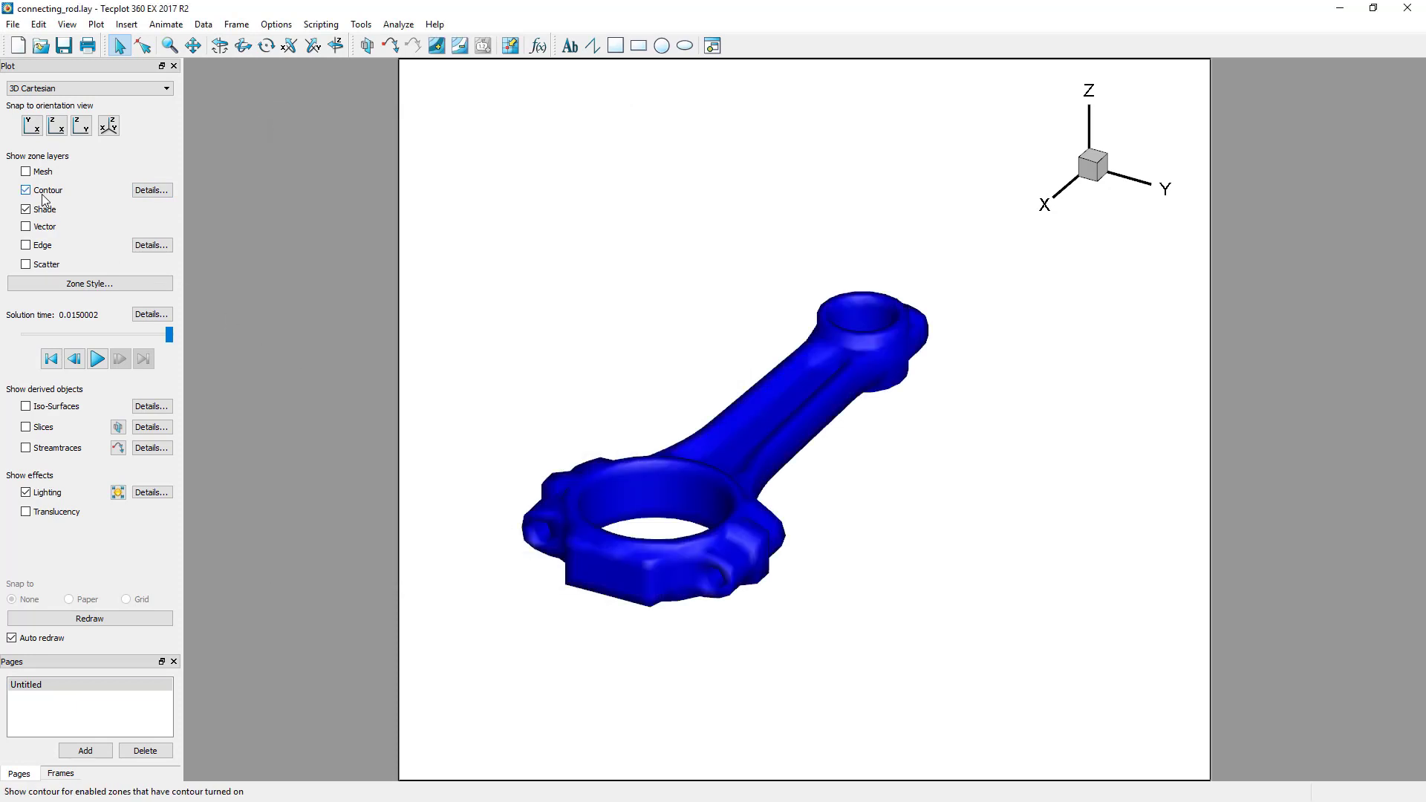
{"action": "left_click", "coordinate": [98, 359]}
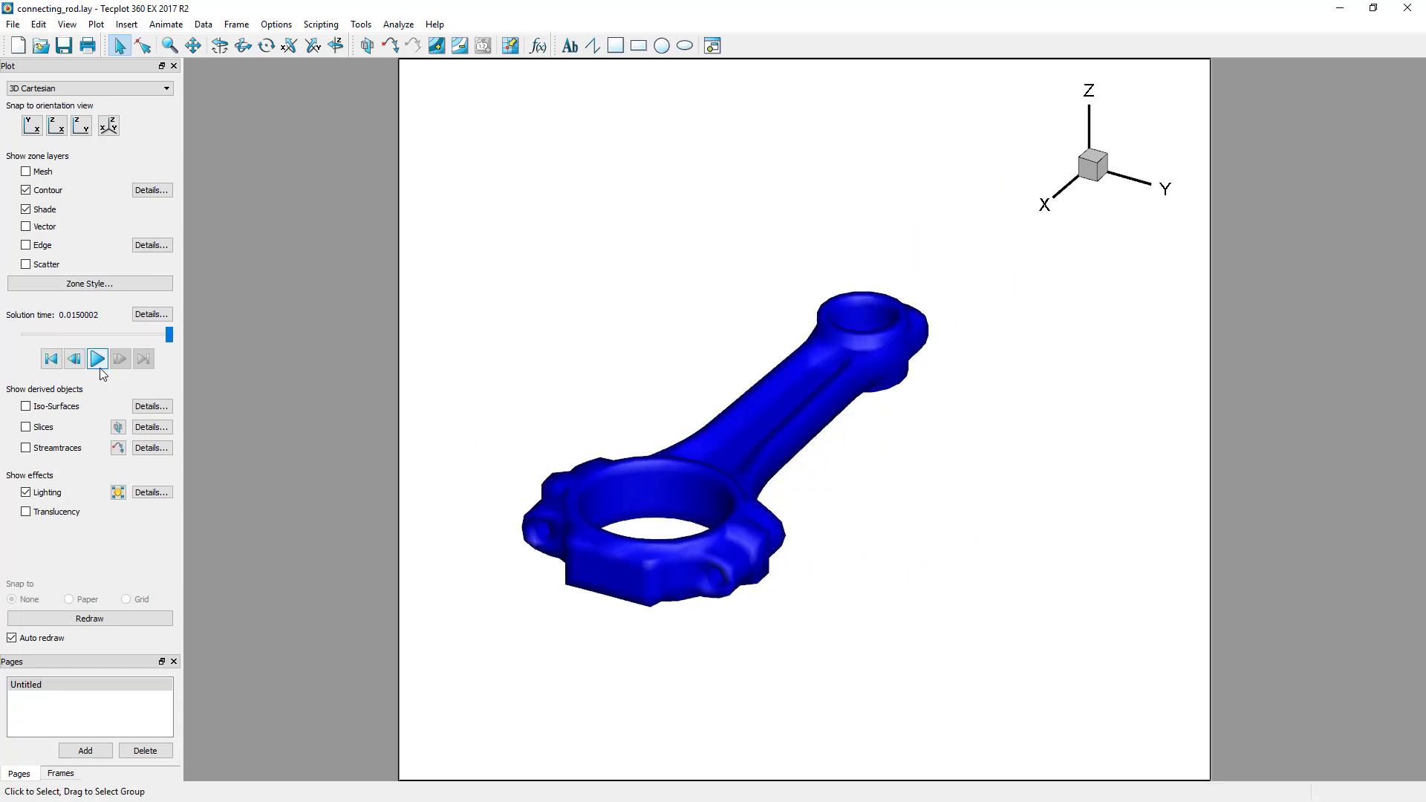
- Replay the stress animation, pausing and advancing it partway through
{"action": "left_click", "coordinate": [99, 361]}
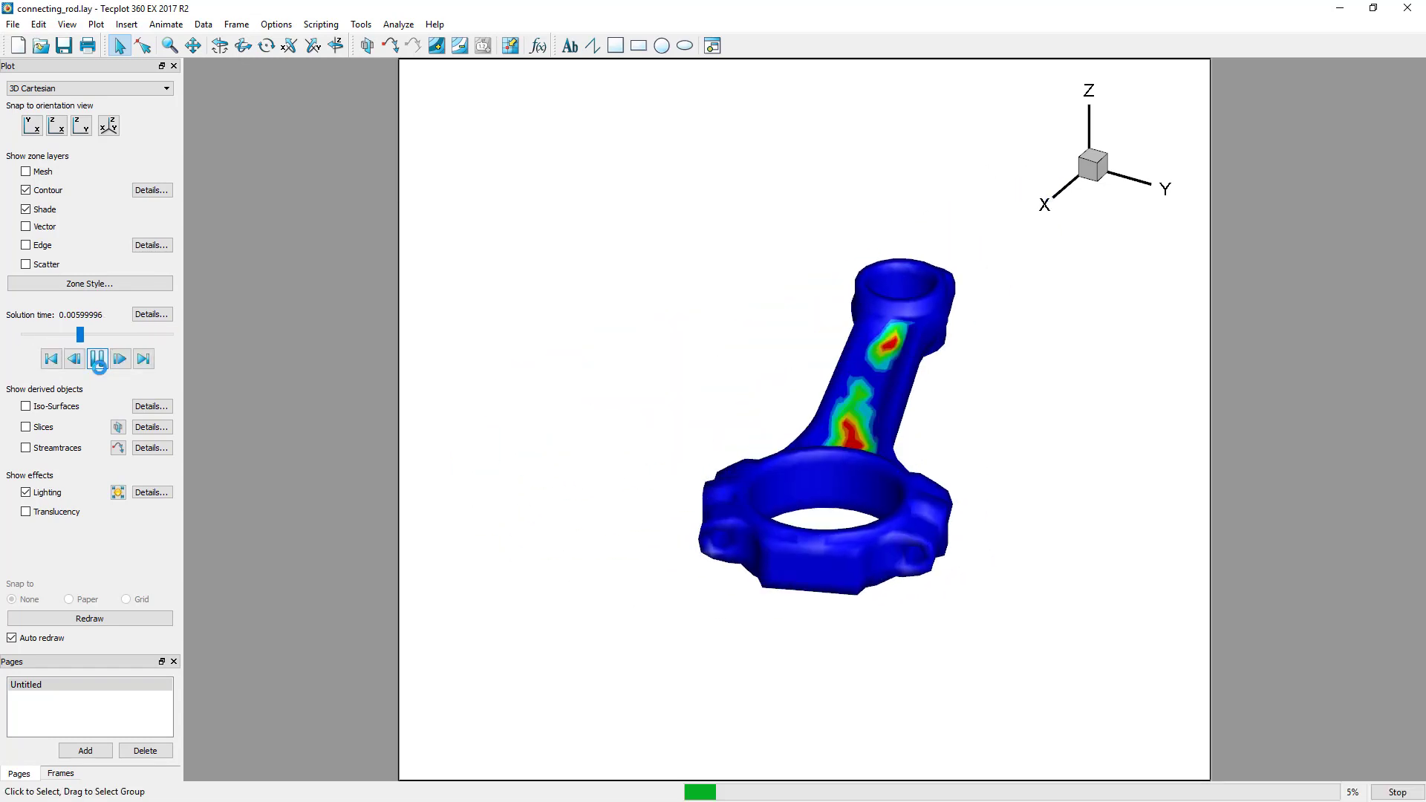
{"action": "left_click", "coordinate": [98, 361]}
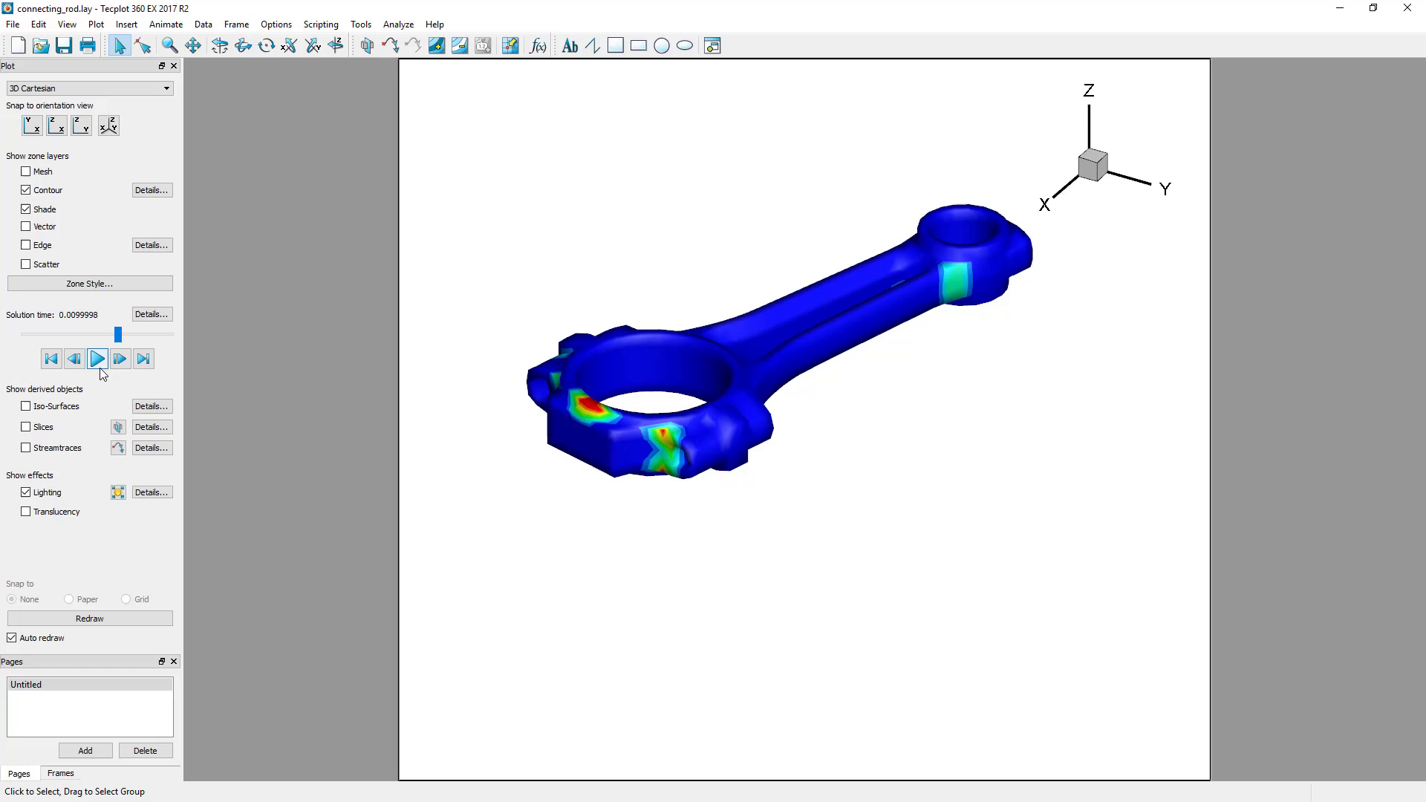
{"action": "left_click", "coordinate": [99, 364]}
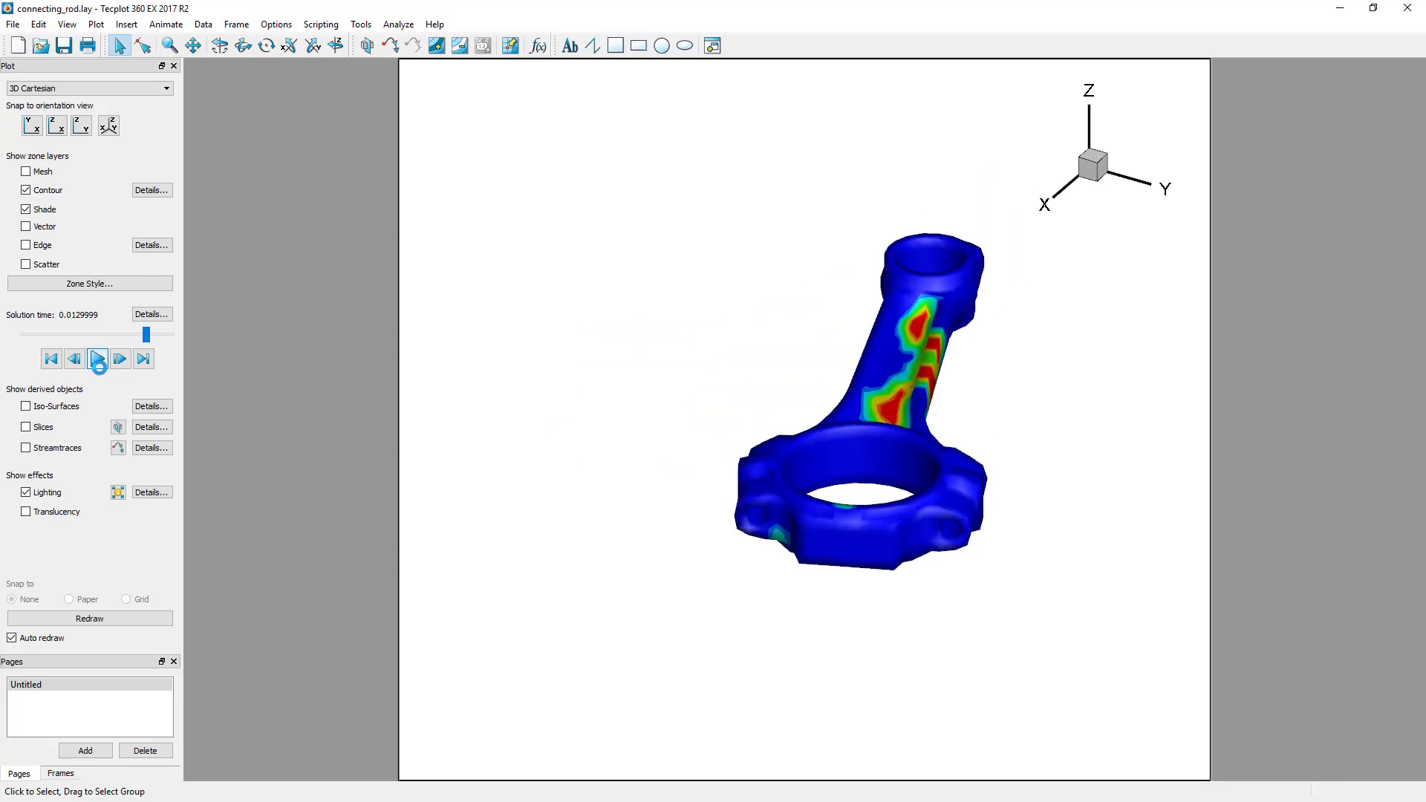
- Set the rod zone's contour type to Primary value flood in Zone Style
{"action": "left_click", "coordinate": [128, 292]}
{"action": "left_click", "coordinate": [509, 211]}
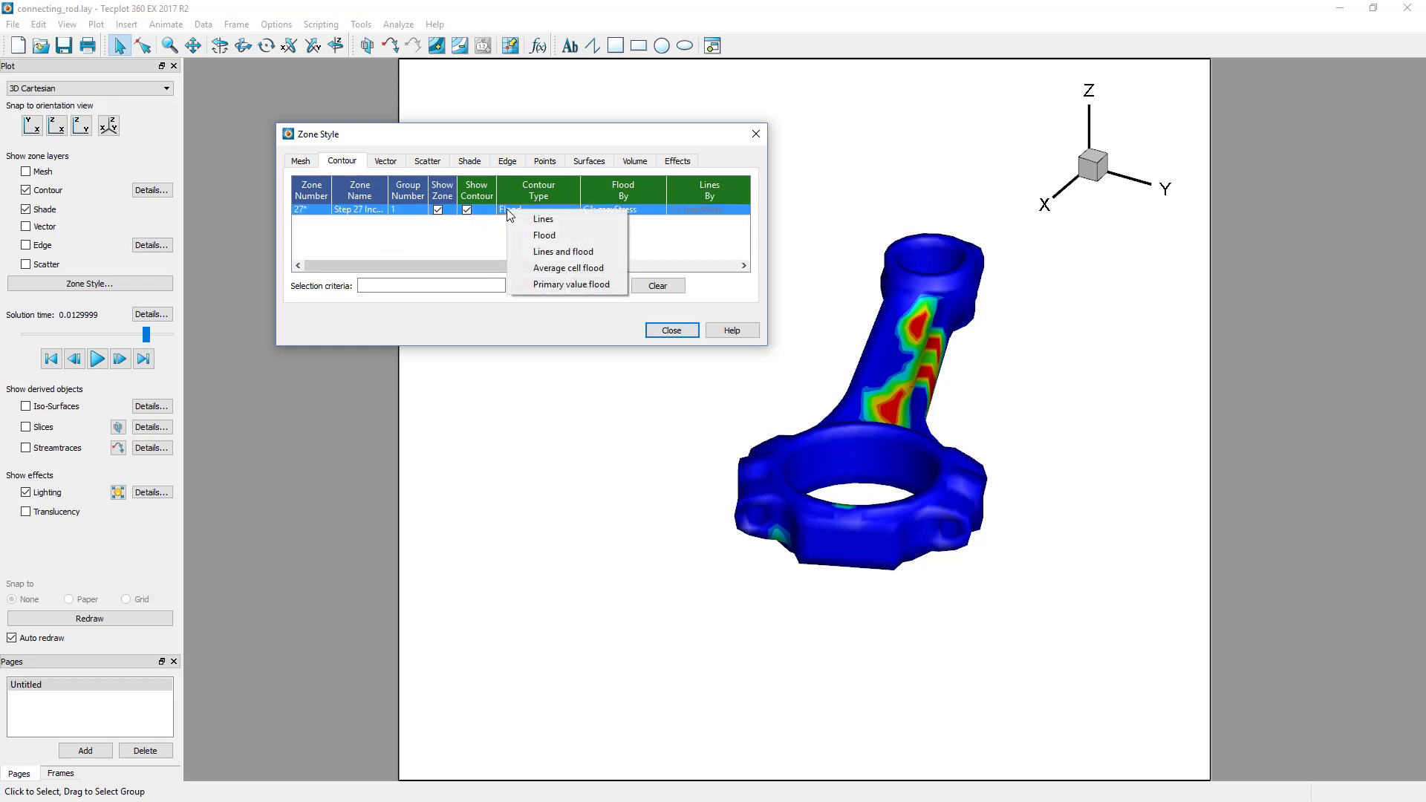
{"action": "left_click", "coordinate": [537, 286]}
{"action": "left_click", "coordinate": [670, 331]}
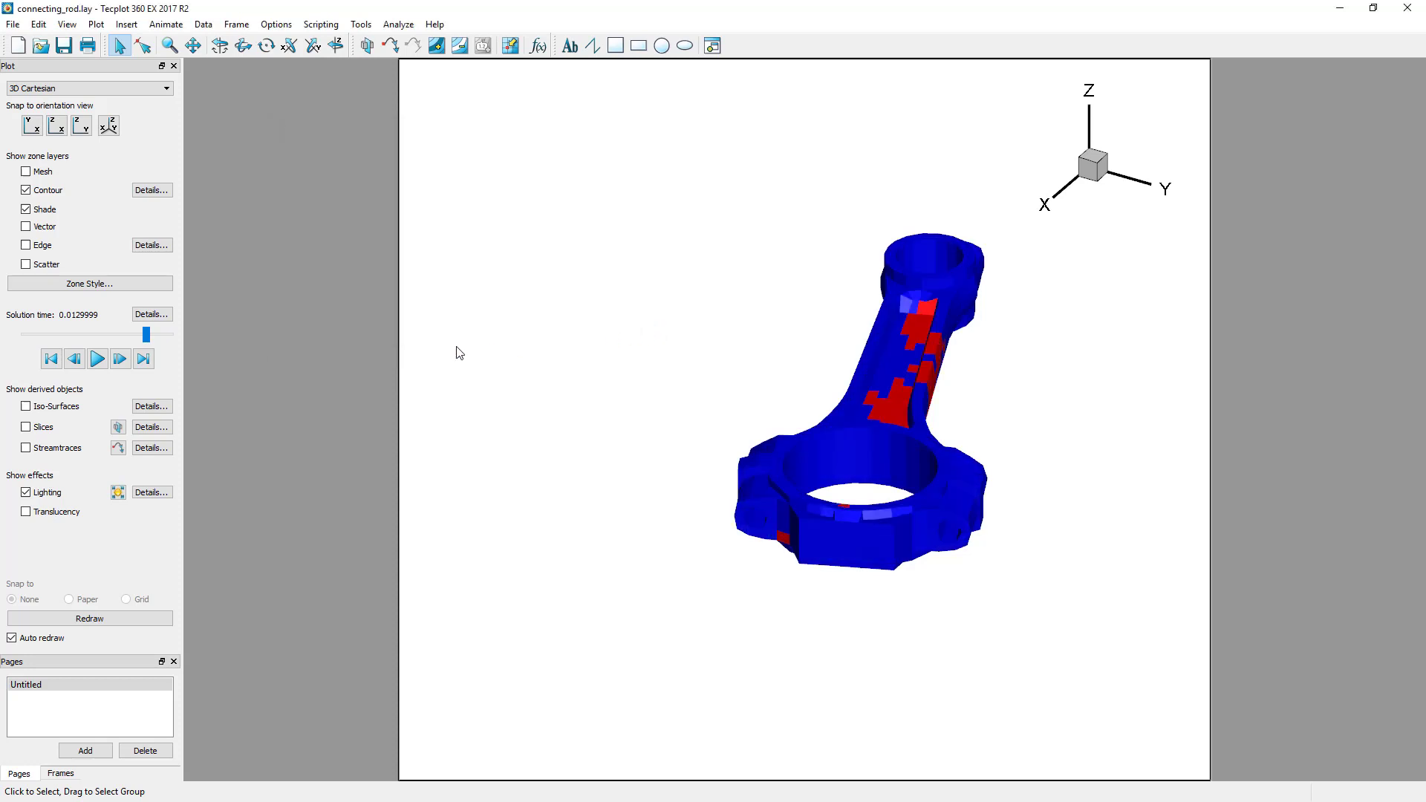
{"action": "left_click", "coordinate": [102, 366]}
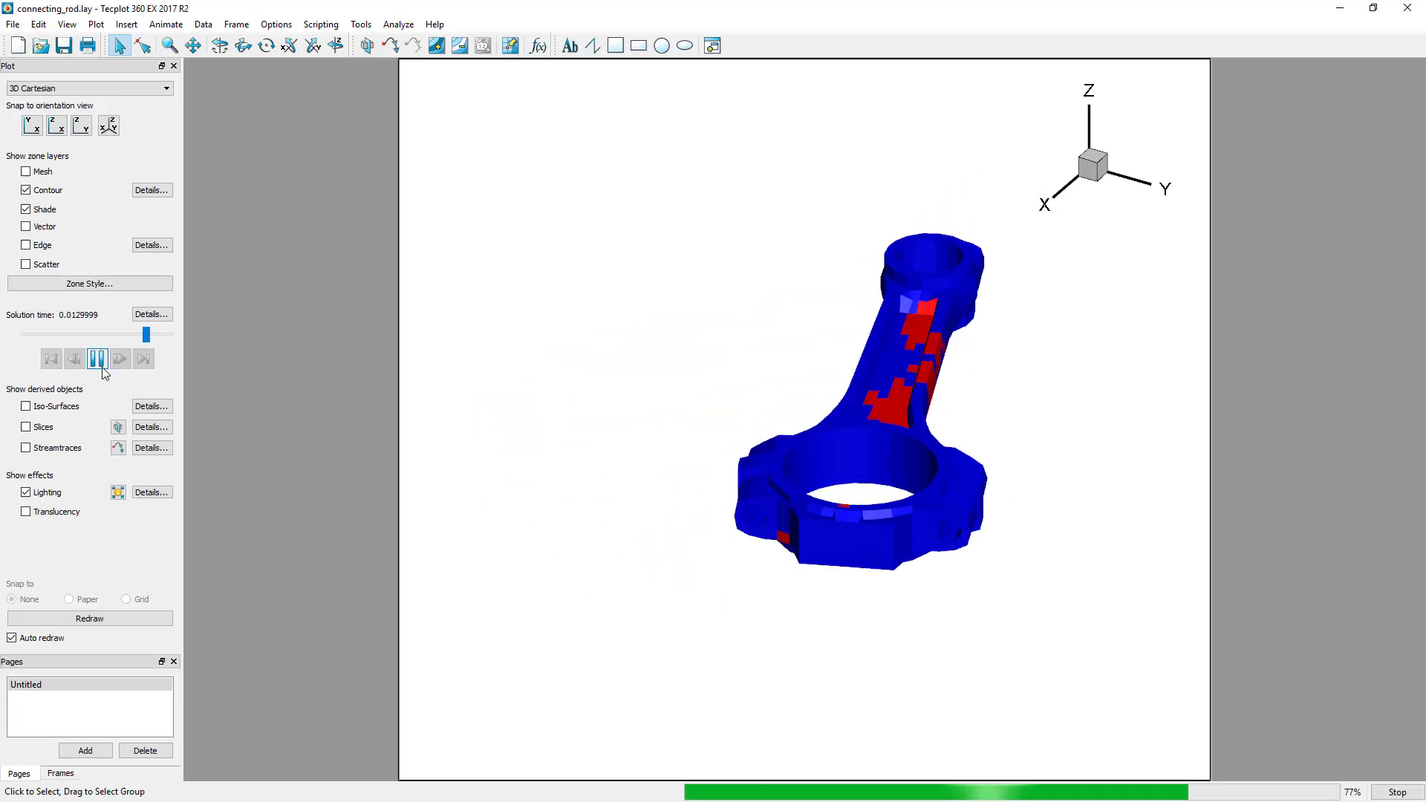
{"action": "left_click", "coordinate": [101, 369]}
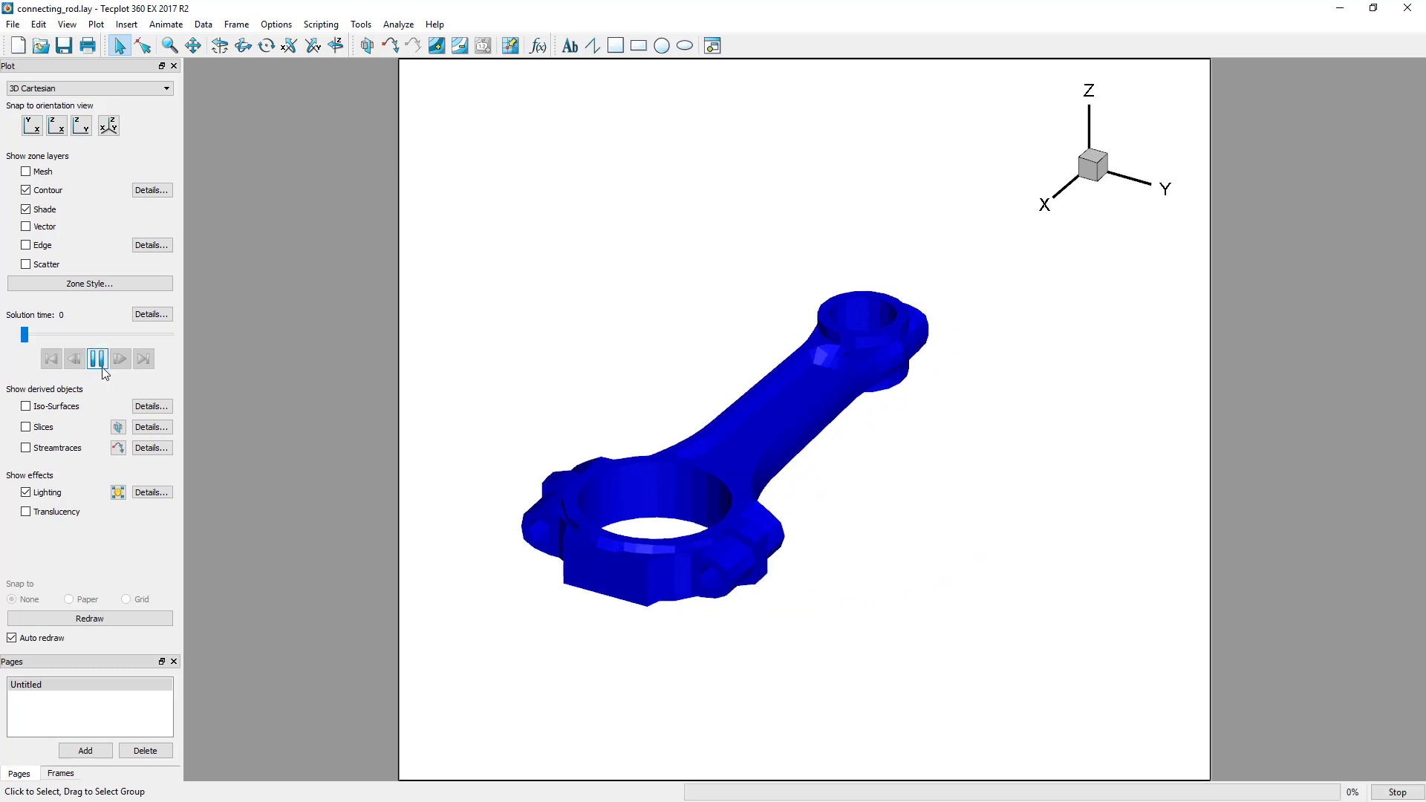